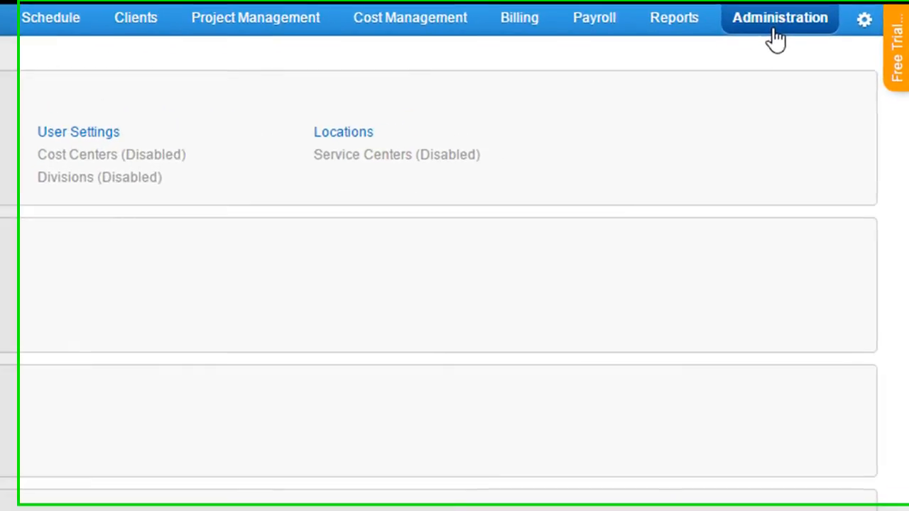
Open the Overtime Rules under Pay Codes and Policies and start a new overtime rule.
scroll(696, 163, "down", 5)
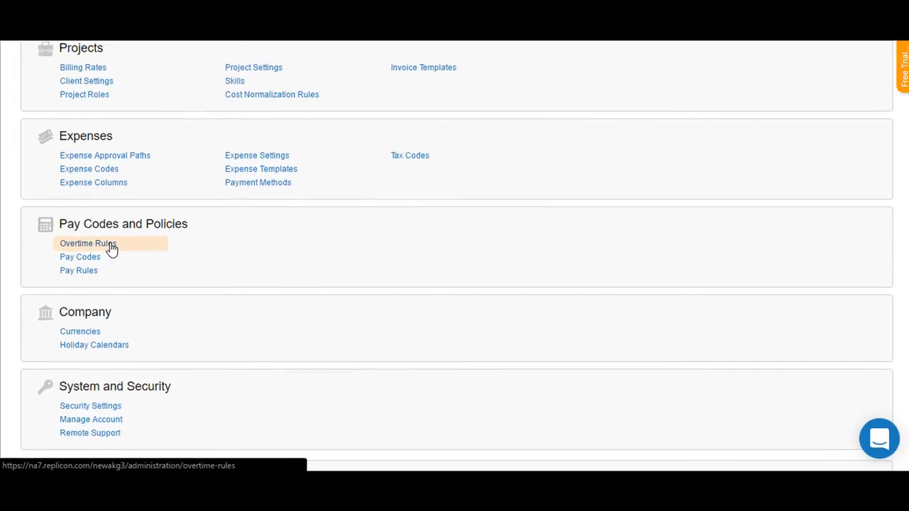
left_click(87, 244)
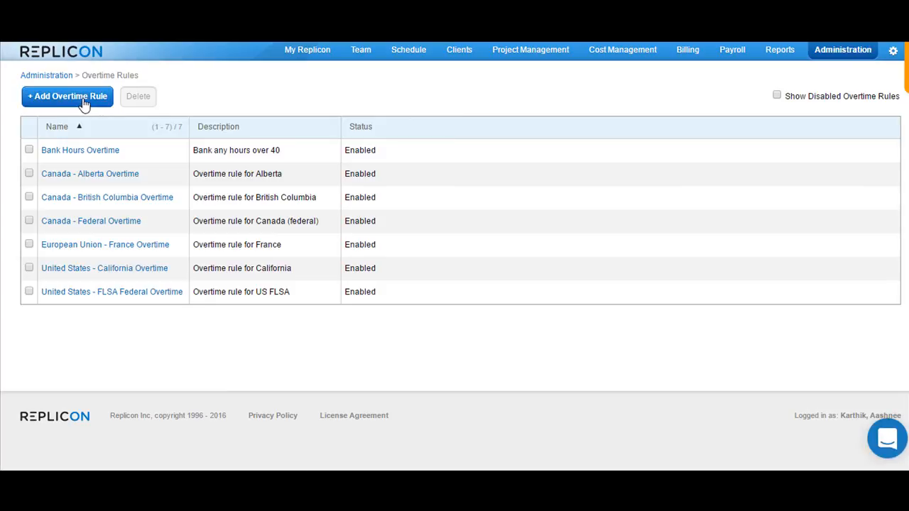
left_click(83, 104)
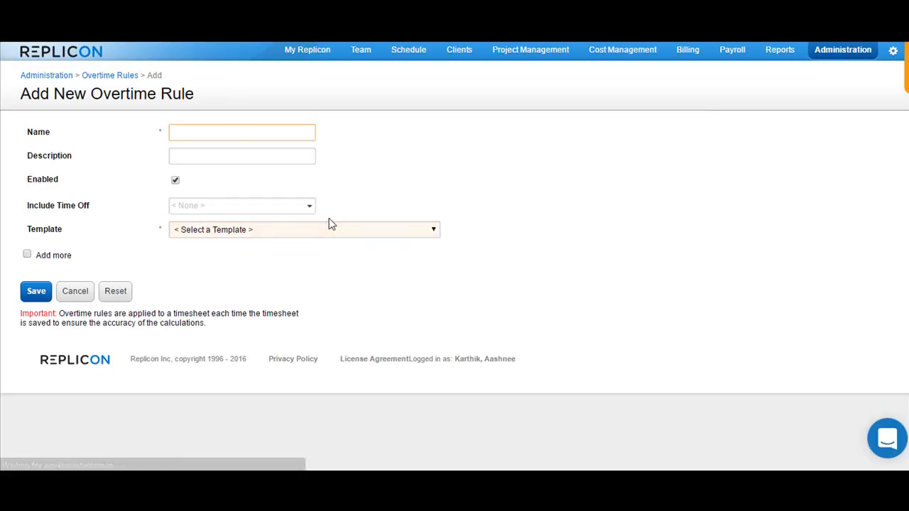
Choose the Single Condition Rule template for the new overtime rule, with Day as the condition period.
left_click(357, 235)
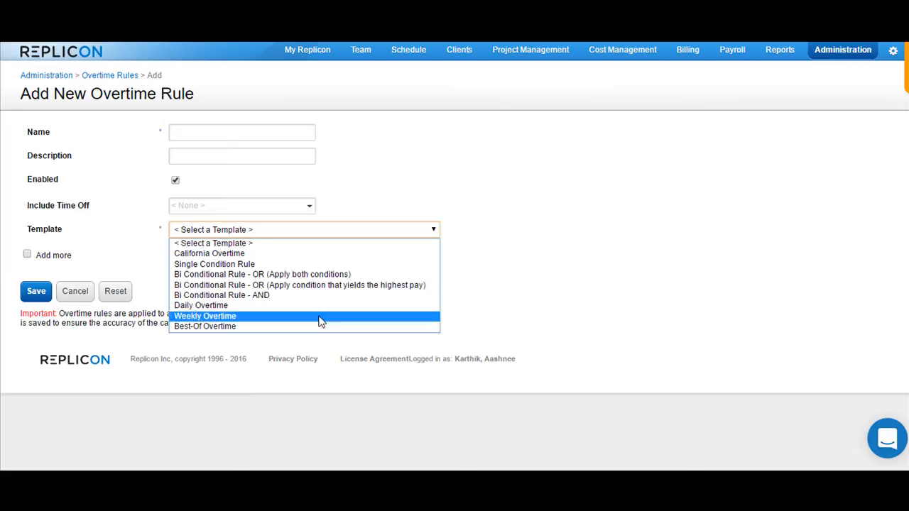
left_click(305, 265)
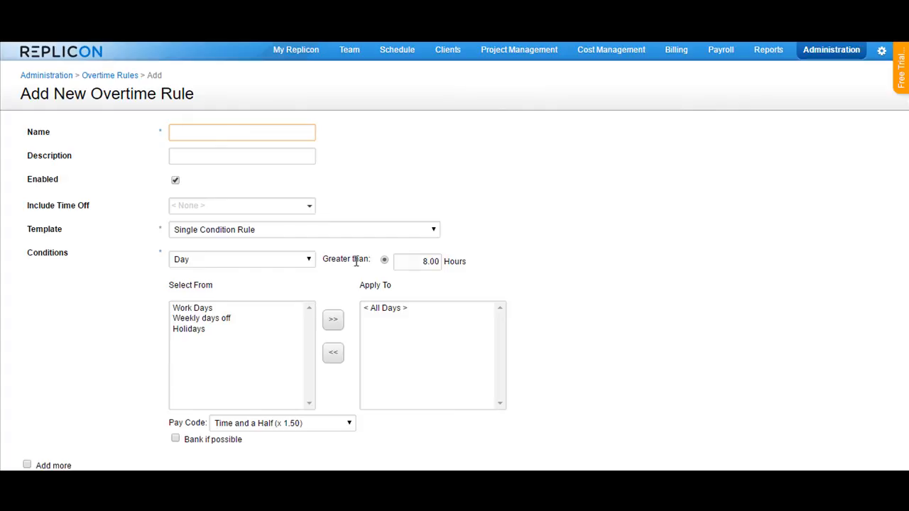
left_click(224, 266)
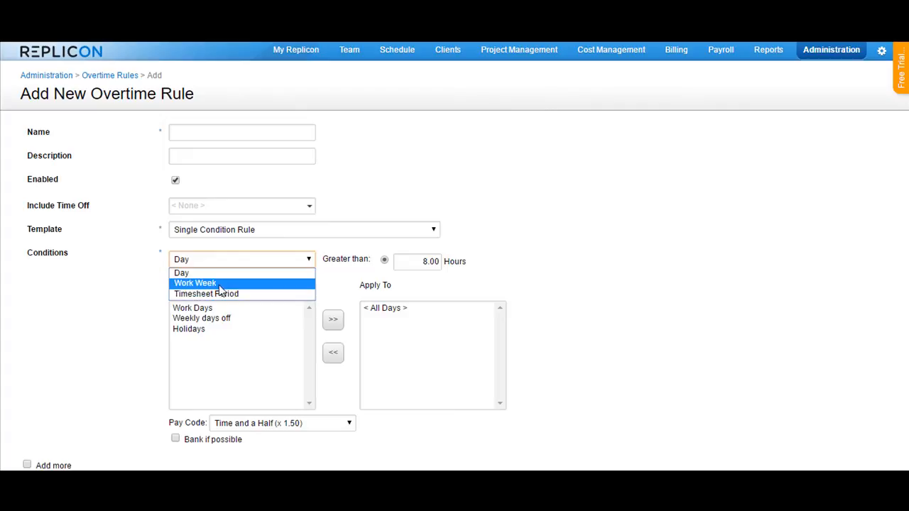
left_click(219, 274)
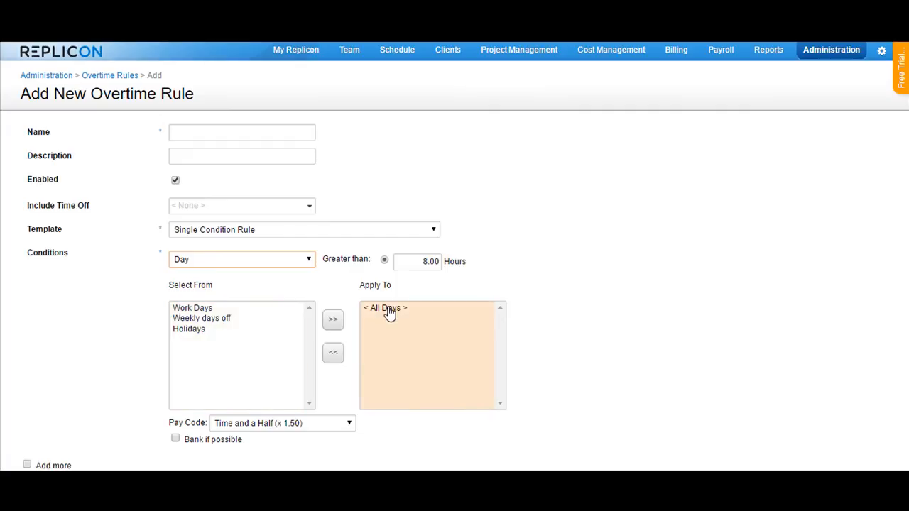
Try the Work Week and Timesheet Period options for the condition period, and set it back to Day.
left_click(289, 262)
left_click(260, 281)
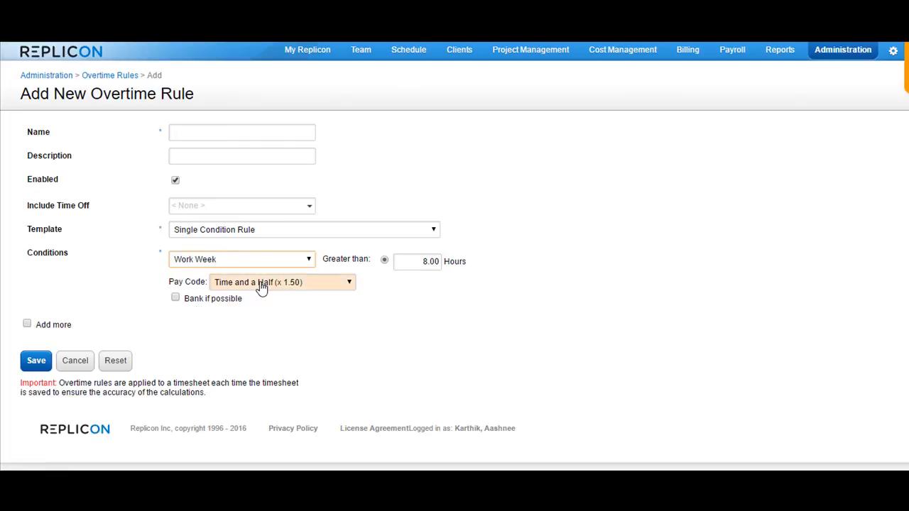
left_click(274, 261)
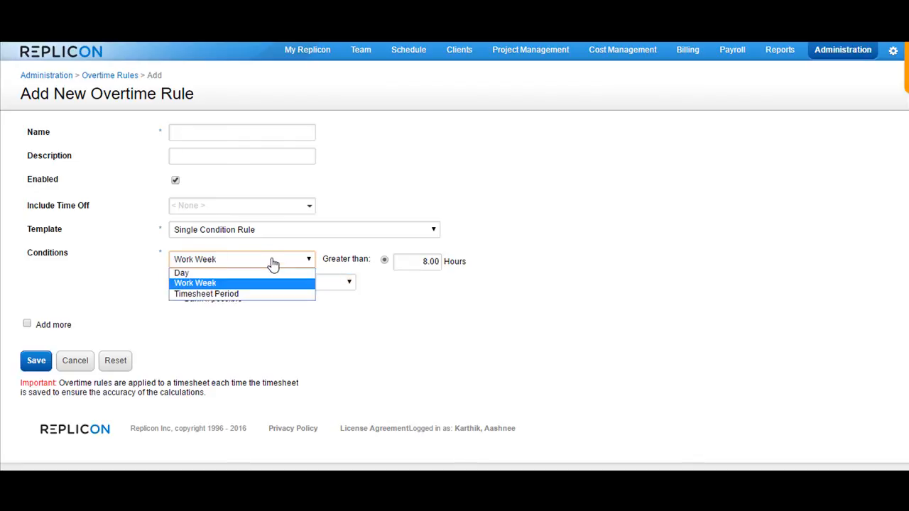
left_click(245, 294)
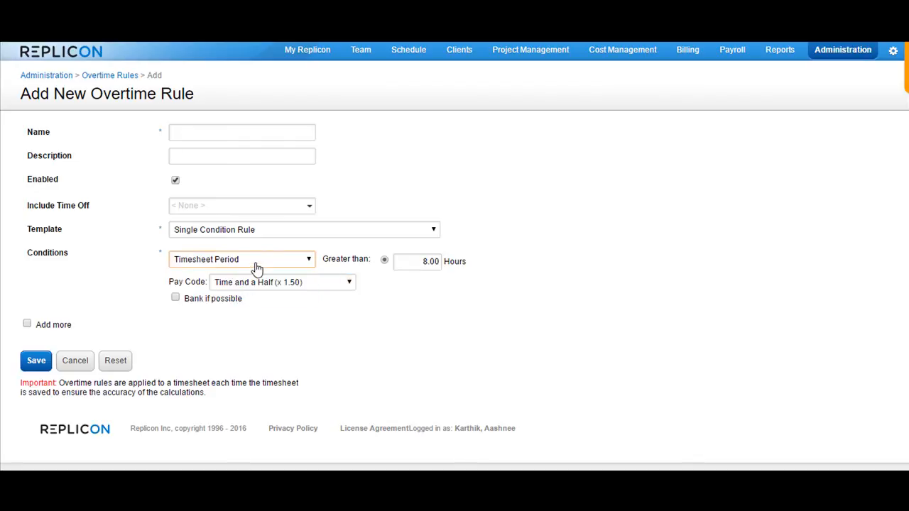
left_click(257, 269)
left_click(253, 272)
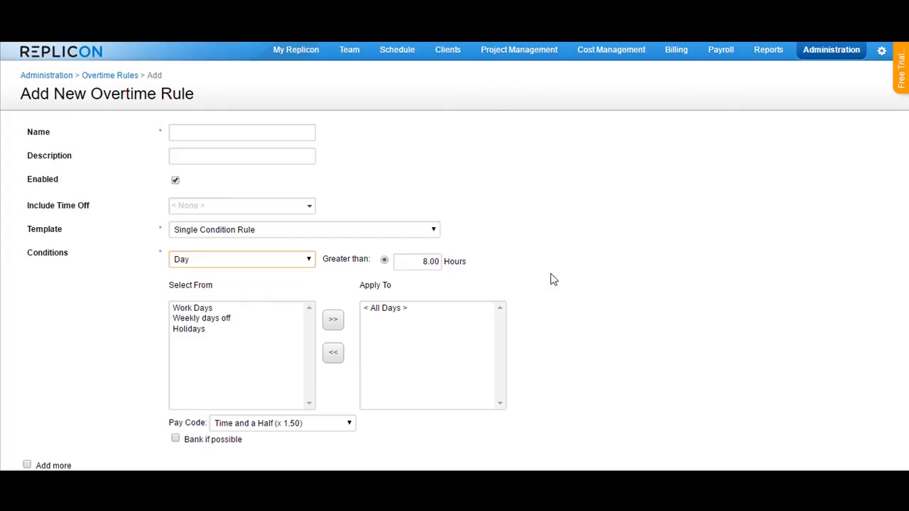
scroll(584, 279, "down", 3)
scroll(583, 279, "up", 3)
Switch the rule's template to Daily Overtime and add a first condition for All Days.
left_click(402, 231)
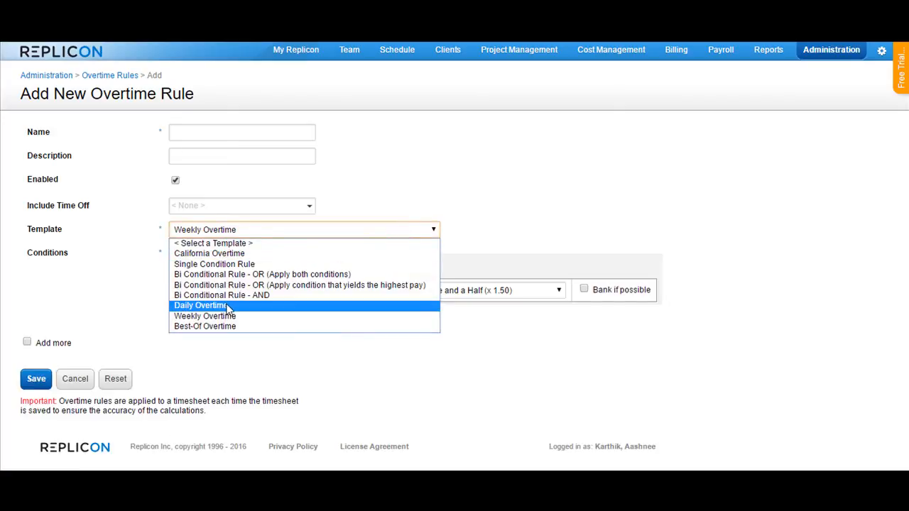
left_click(227, 306)
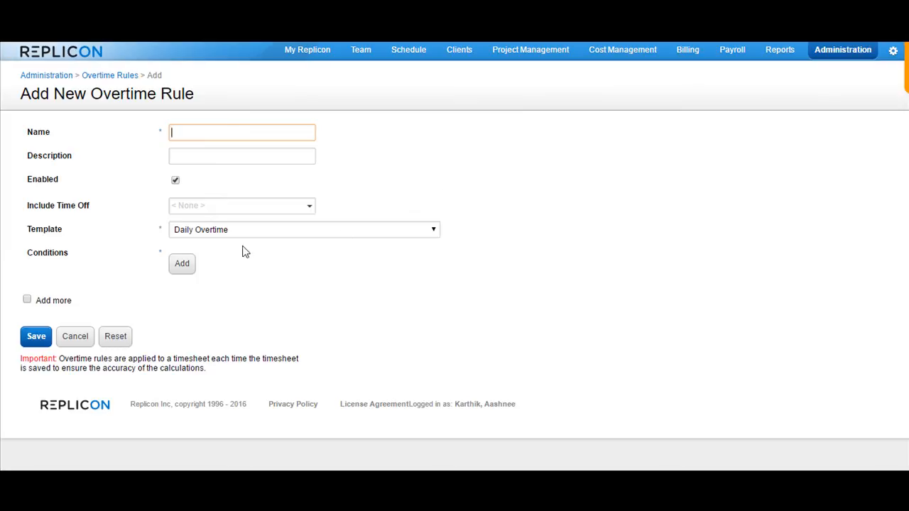
left_click(181, 266)
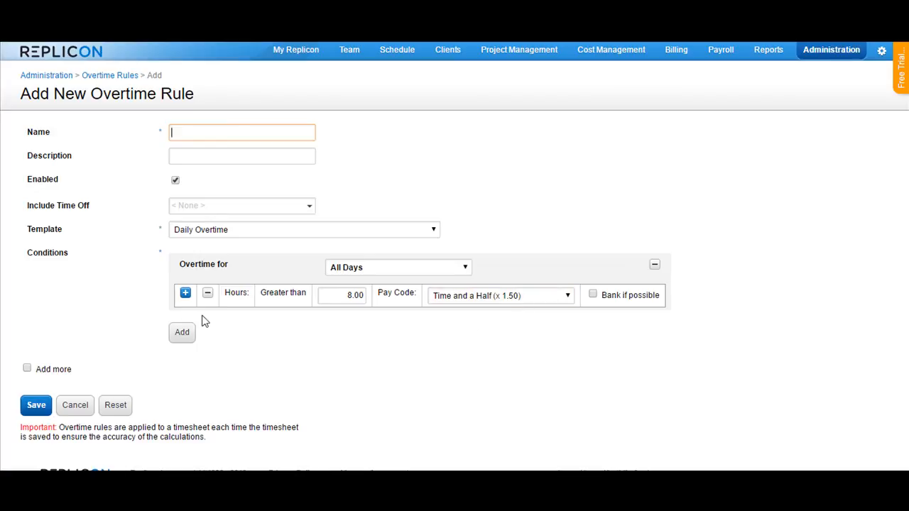
Add a second hours row to the All Days condition and remove it again.
left_click(185, 294)
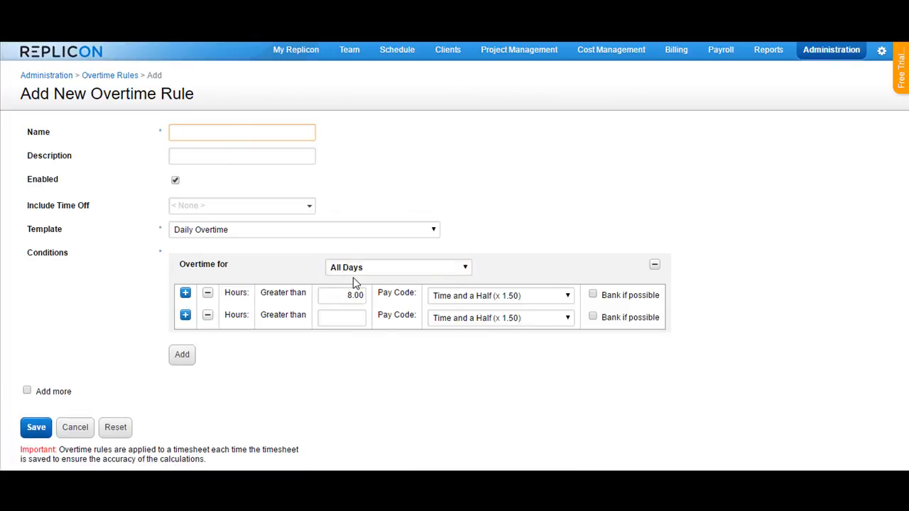
left_click(208, 317)
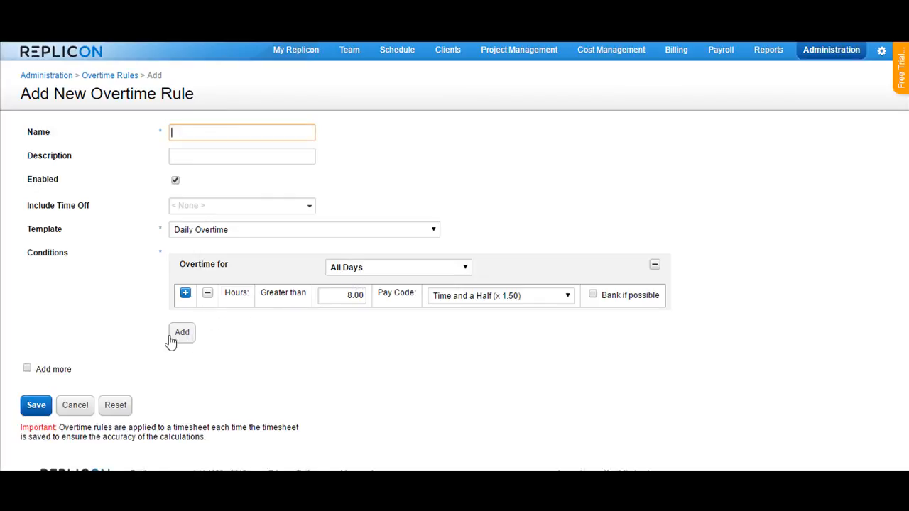
Add two more daily overtime conditions, one for Holidays and one for Work Days, and review their day options.
left_click(183, 333)
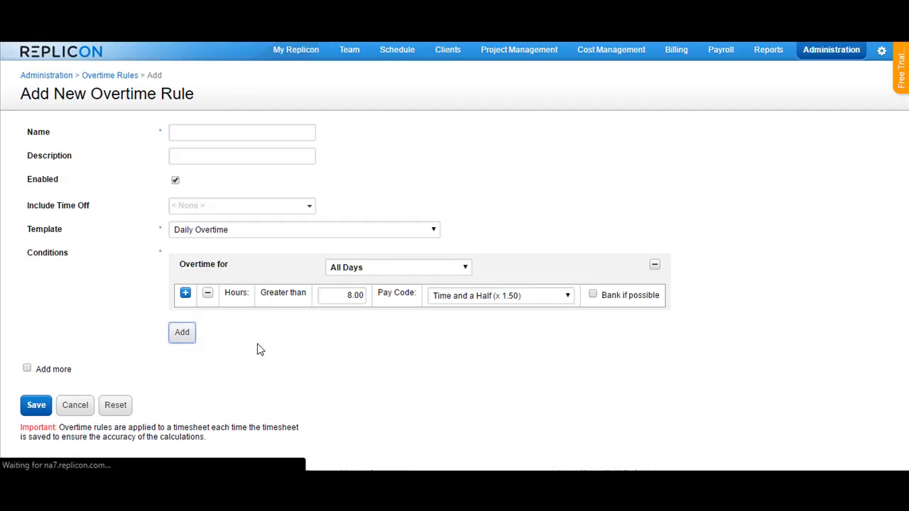
left_click(409, 339)
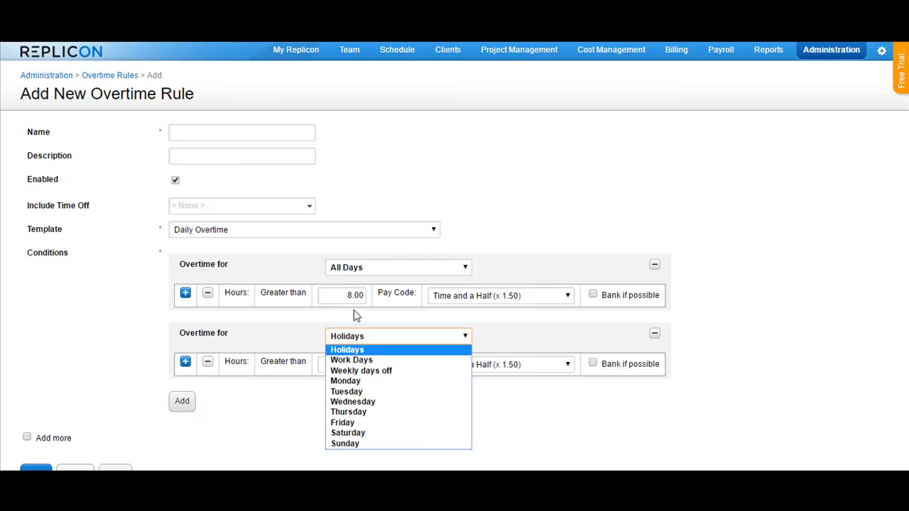
scroll(566, 220, "down", 3)
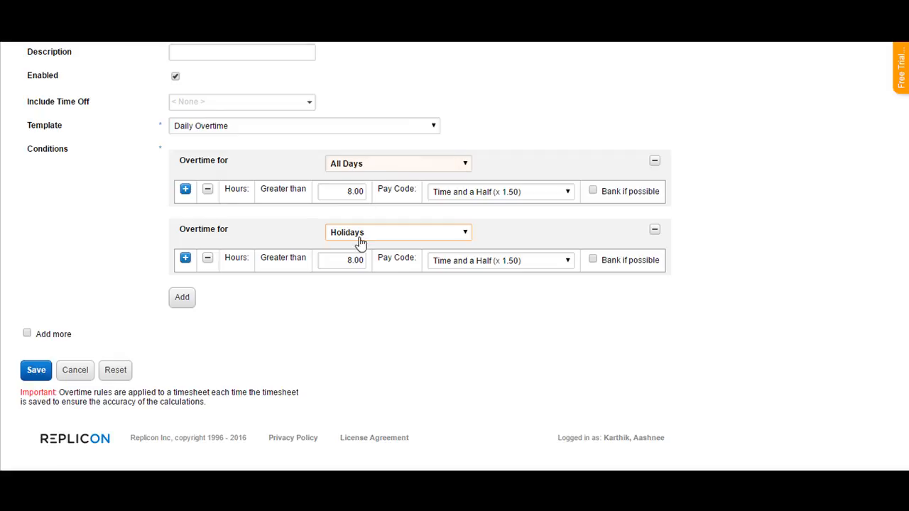
left_click(183, 305)
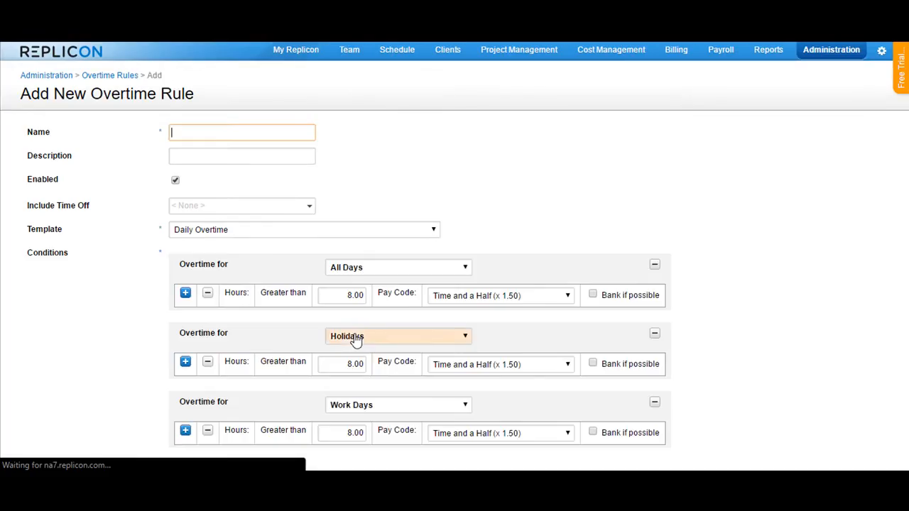
scroll(422, 339, "down", 5)
left_click(397, 235)
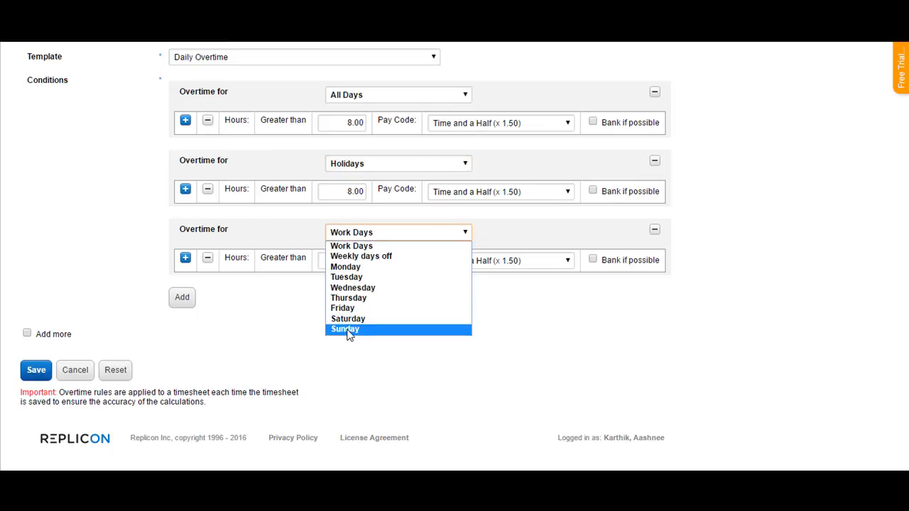
left_click(537, 341)
Switch the overtime rule's template to Weekly Overtime.
scroll(538, 342, "up", 3)
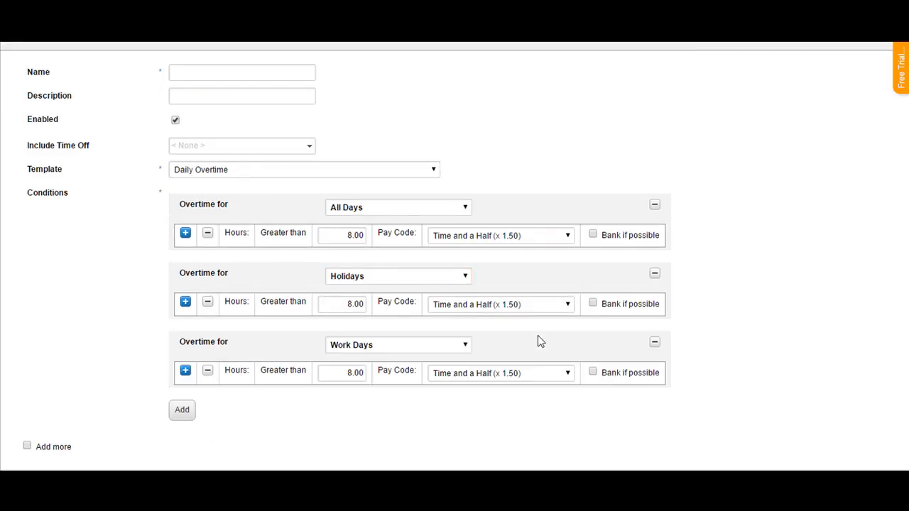
left_click(389, 177)
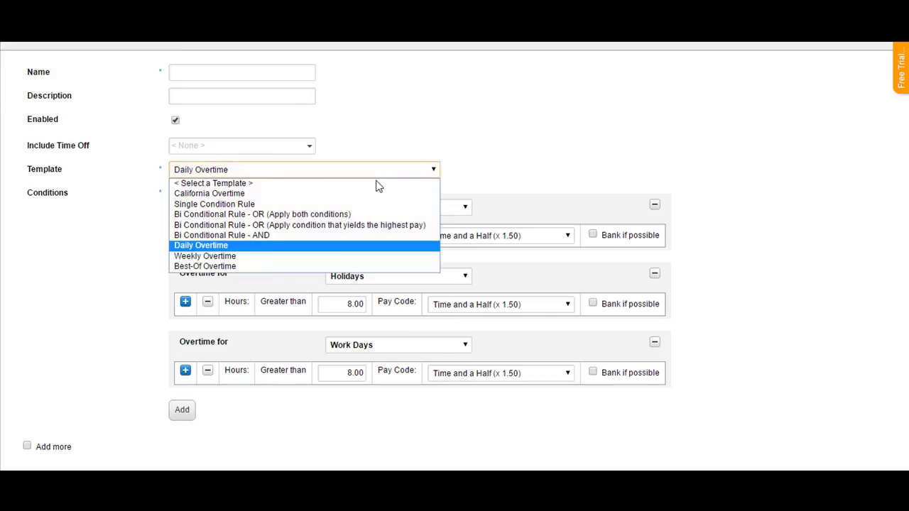
left_click(261, 256)
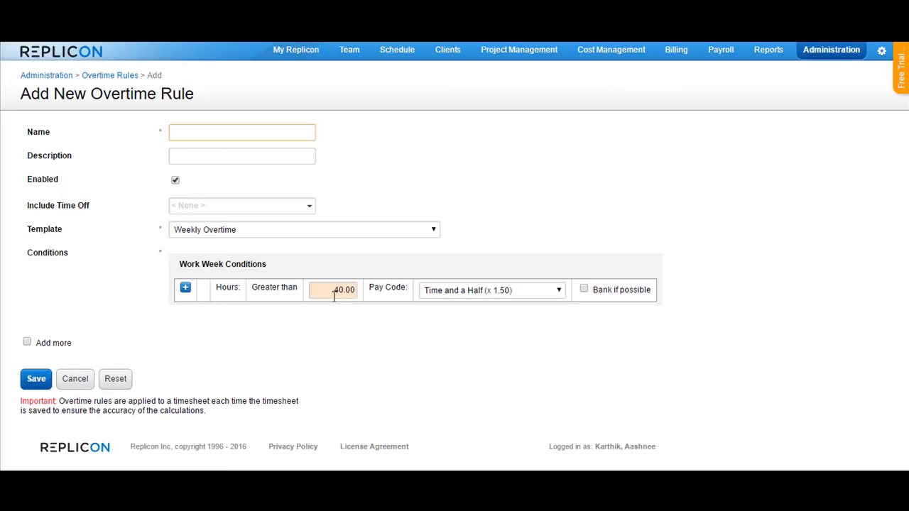
Add a second work week condition for hours greater than 50 with the Double Time (x 2.00) pay code.
left_click(188, 291)
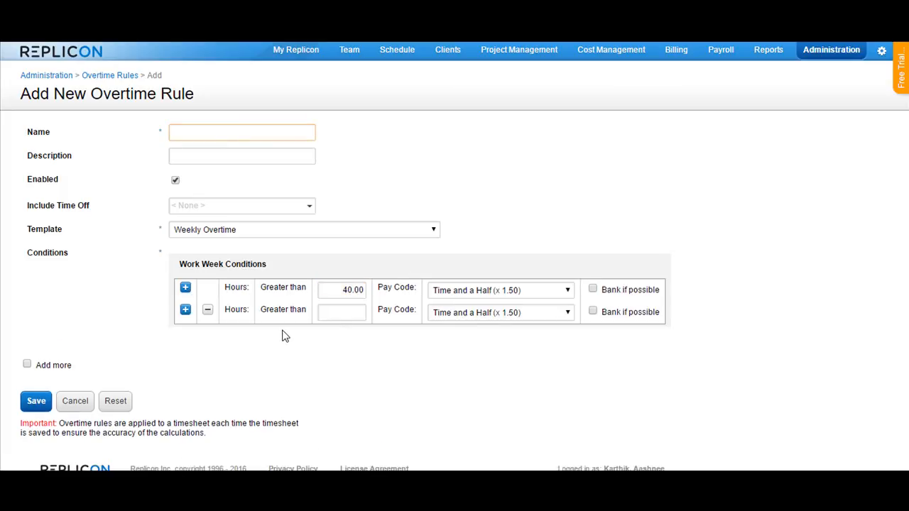
left_click(493, 317)
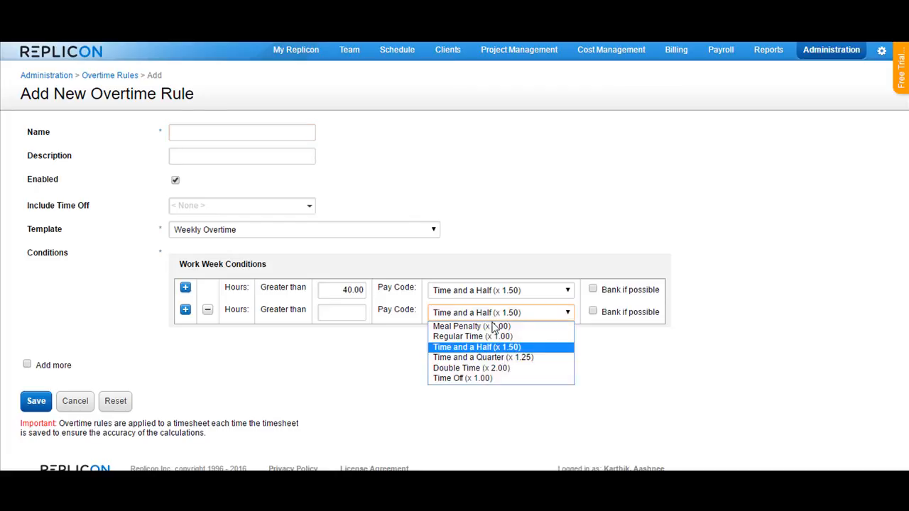
left_click(487, 369)
left_click(341, 311)
type("50")
left_click(404, 357)
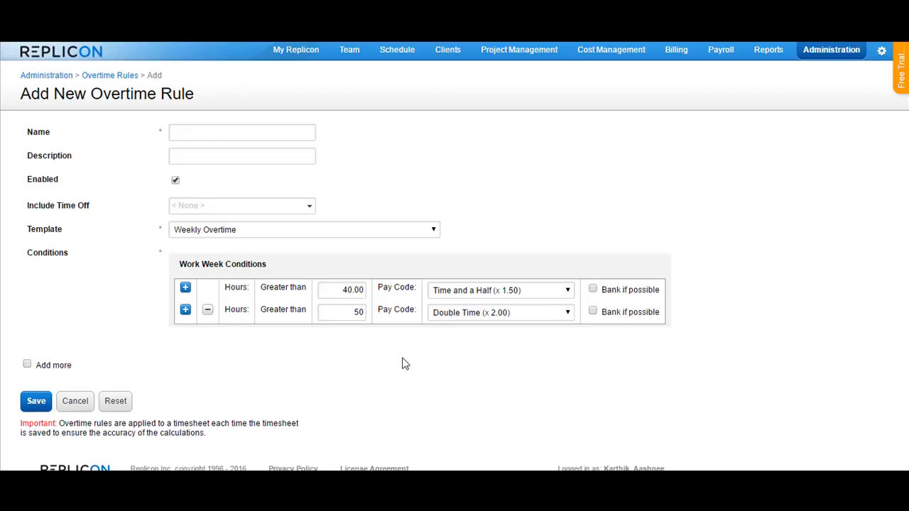
Enable Bank if possible for both the 40-hour and the 50-hour work week conditions.
left_click(327, 290)
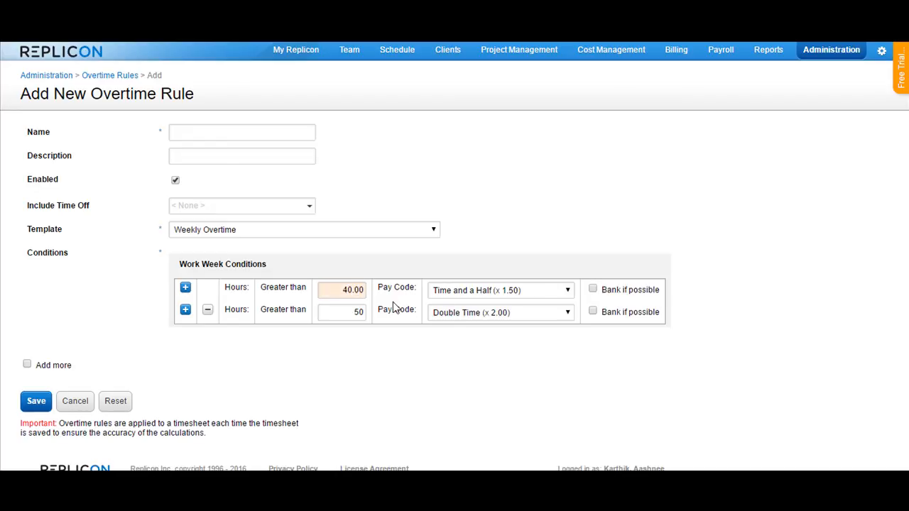
left_click_drag(318, 290, 363, 292)
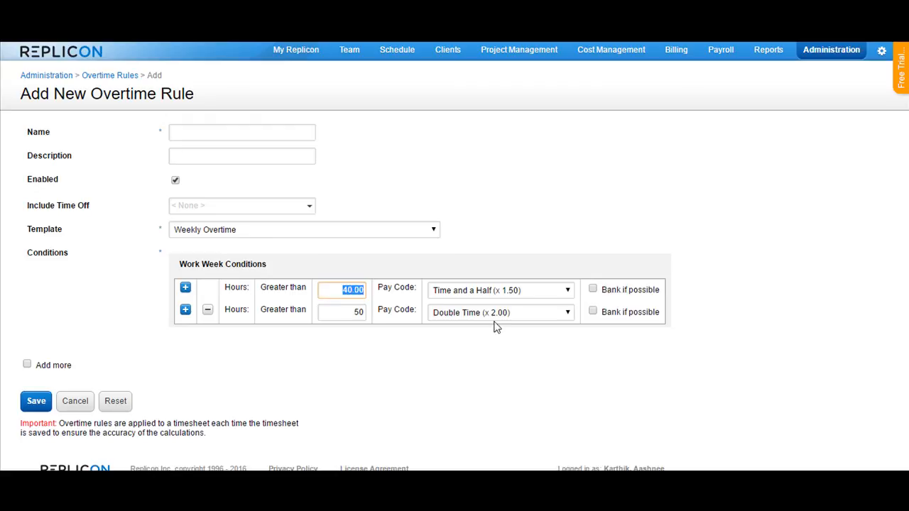
left_click_drag(358, 307, 363, 316)
left_click(594, 290)
left_click(594, 313)
Switch the template to Bi Conditional Rule - OR (Apply both conditions) and review its Daily Overtime and Work Week Overtime sections.
left_click(353, 237)
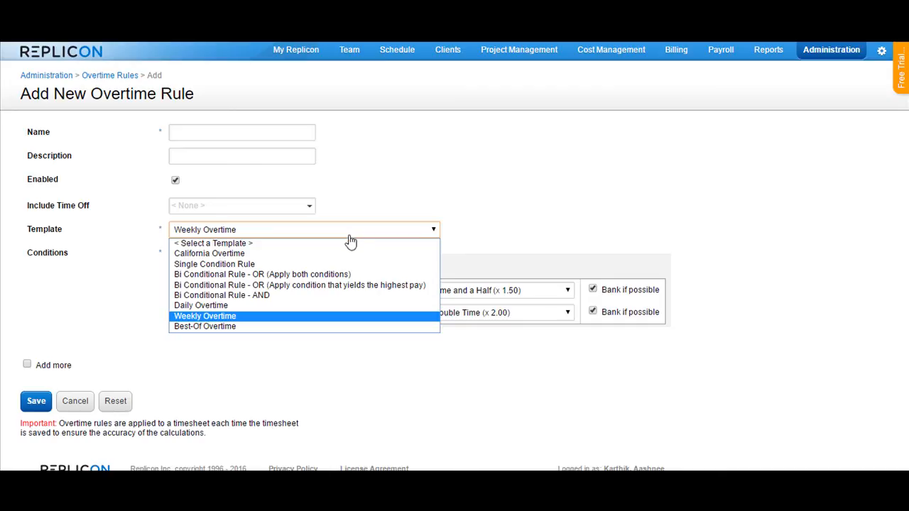
left_click(305, 275)
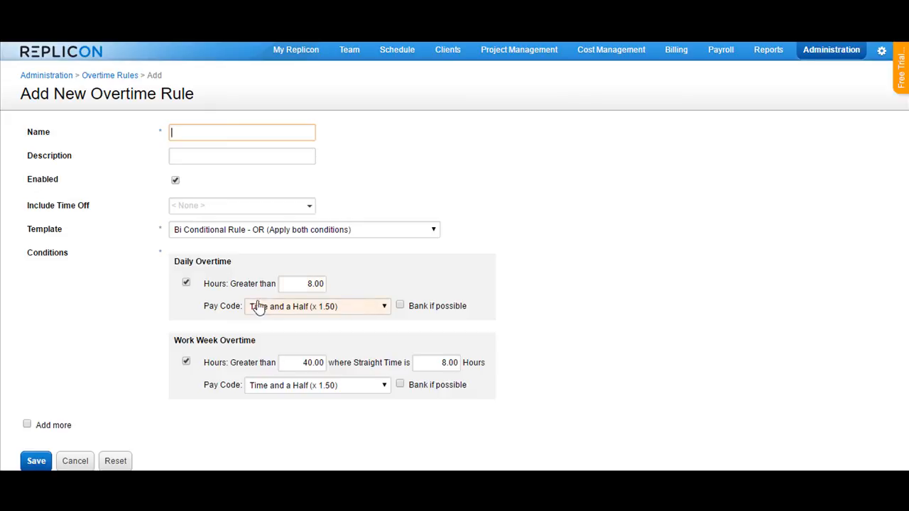
left_click_drag(174, 261, 232, 261)
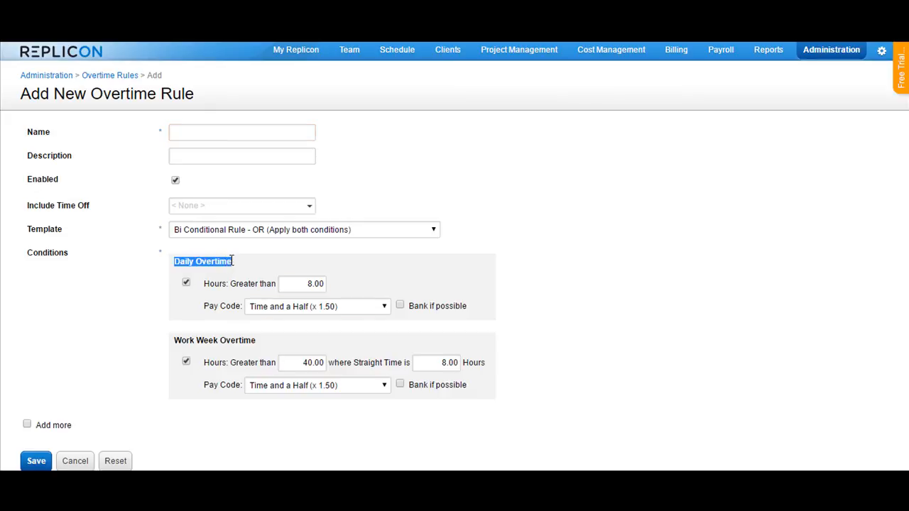
left_click_drag(175, 340, 264, 341)
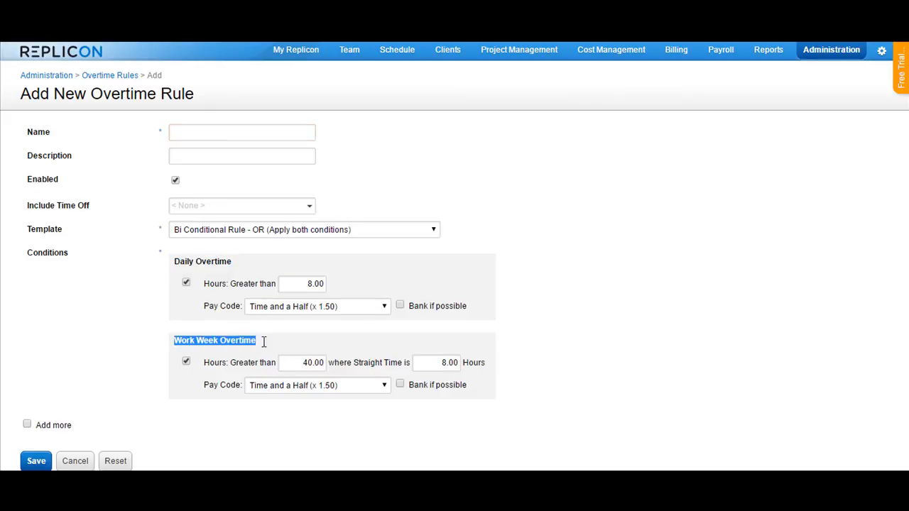
left_click(594, 309)
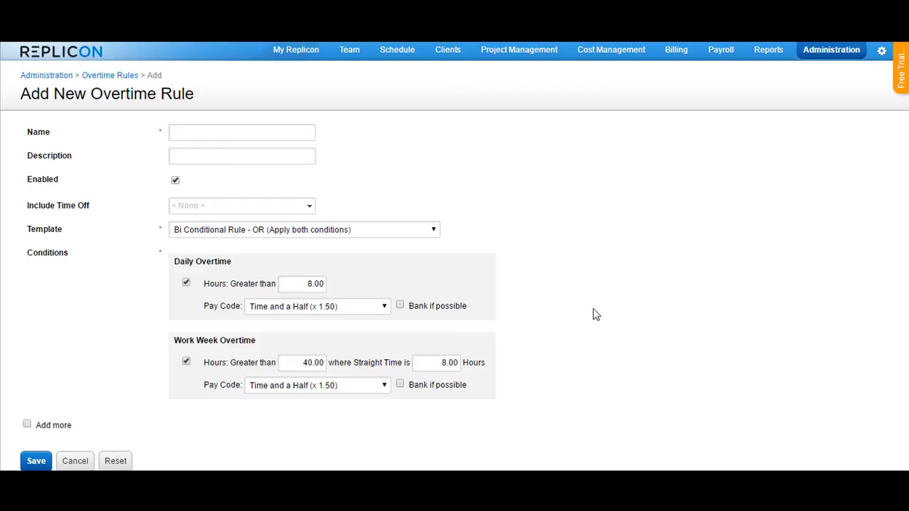
Compare the Daily Overtime condition with the Work Week Overtime condition of the current template.
left_click_drag(174, 261, 237, 262)
left_click(235, 261)
left_click(316, 282)
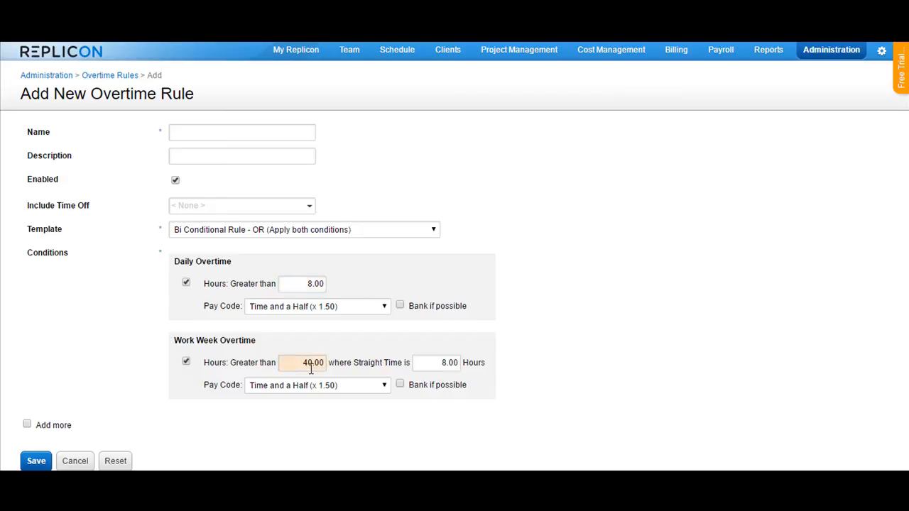
left_click_drag(174, 261, 236, 267)
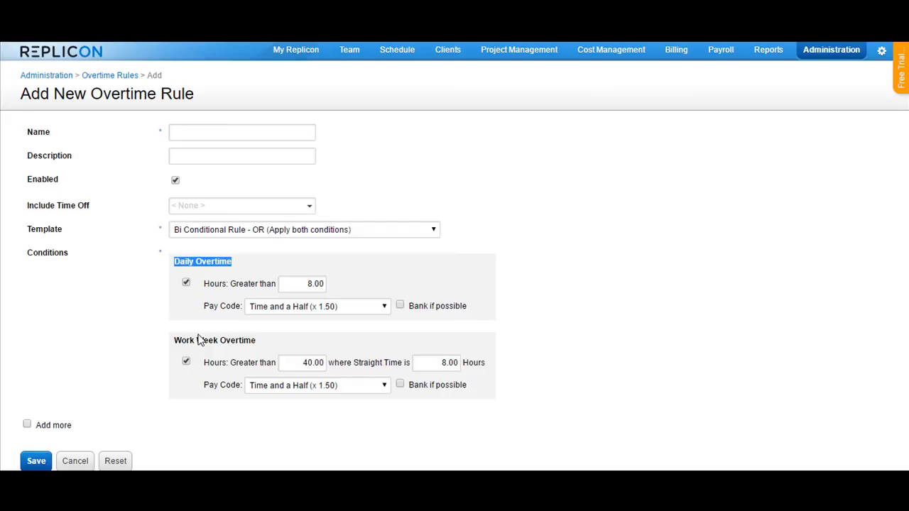
left_click(237, 272)
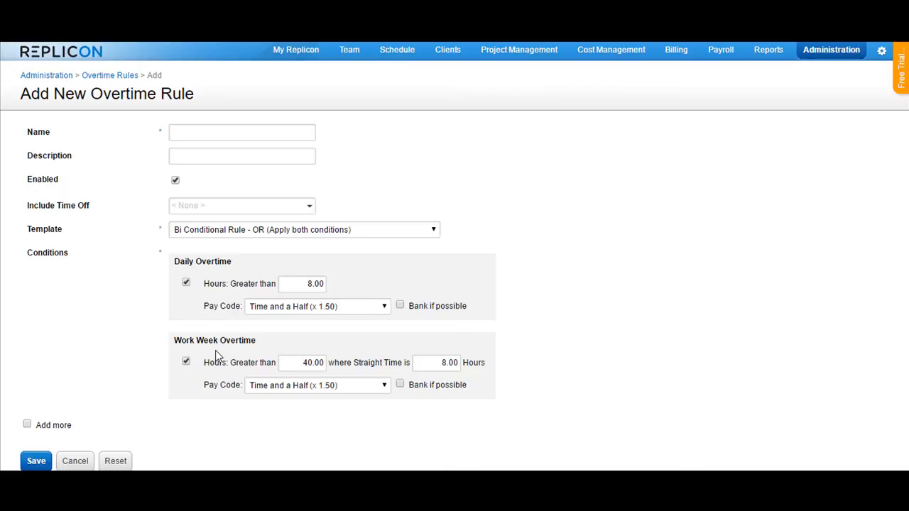
Try the Bi Conditional Rule - OR (Apply condition that yields the highest pay) template, followed by Bi Conditional Rule - AND, to view their conditions.
left_click(281, 230)
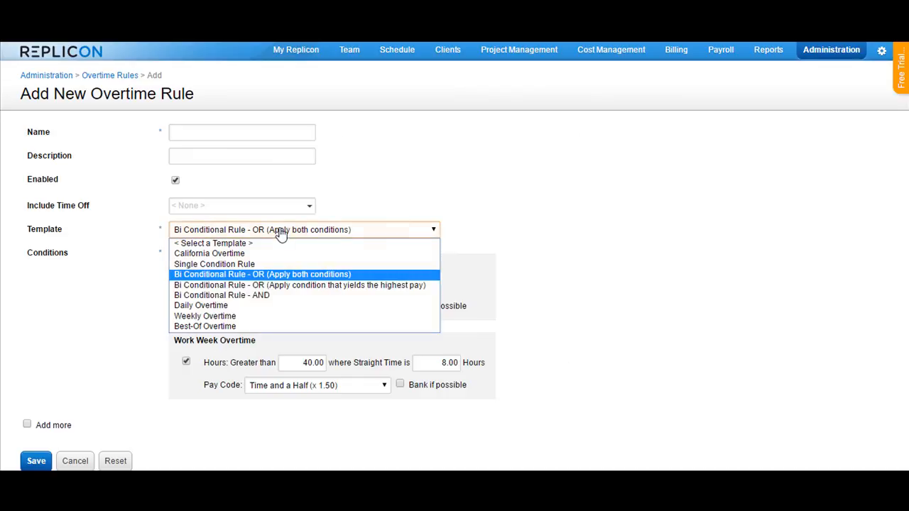
left_click(274, 284)
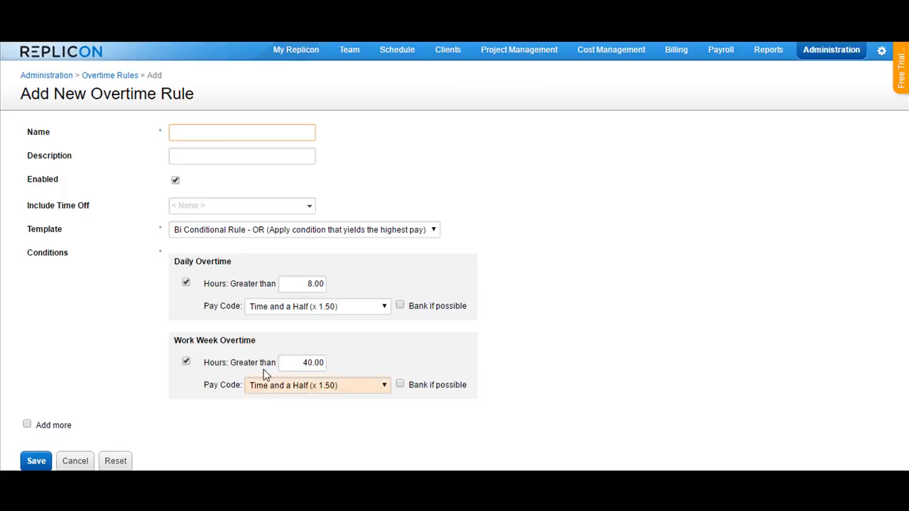
left_click(333, 240)
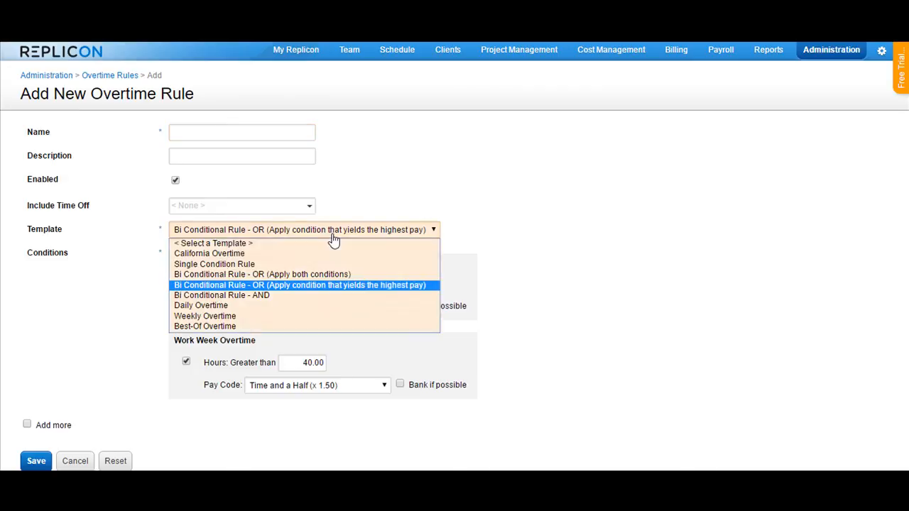
left_click(259, 295)
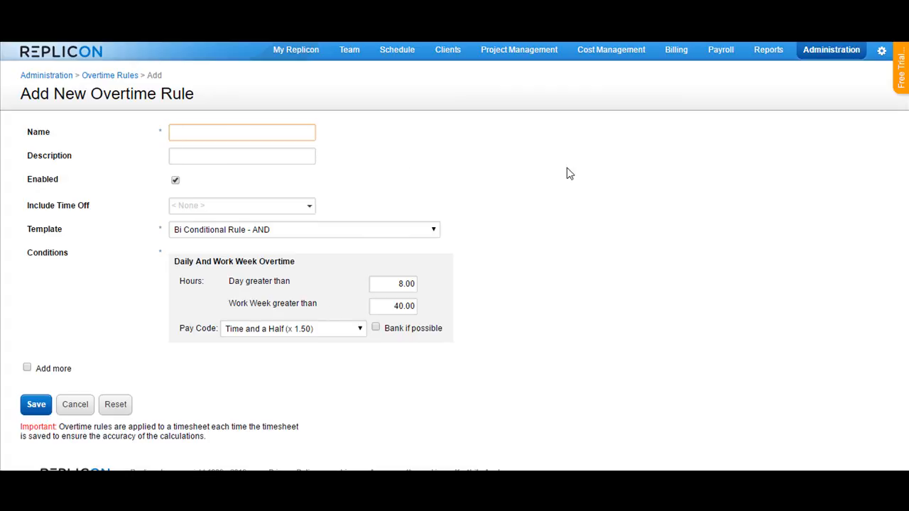
Switch the template to California Overtime and review its daily, work week and seventh consecutive day conditions.
left_click(382, 232)
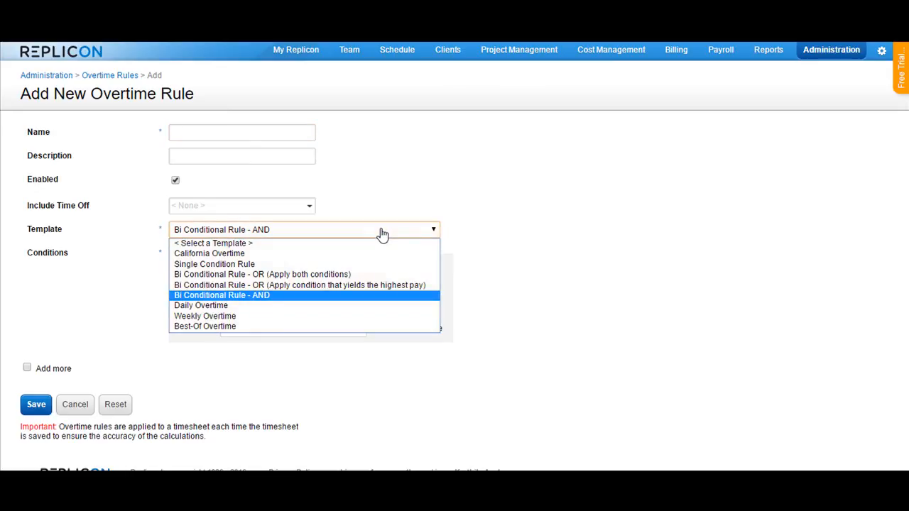
left_click(265, 254)
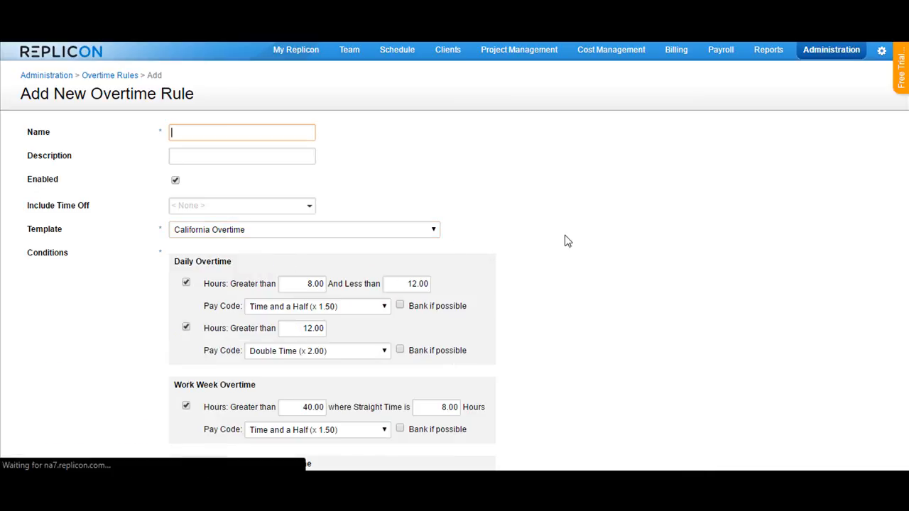
scroll(567, 241, "down", 4)
scroll(574, 241, "up", 2)
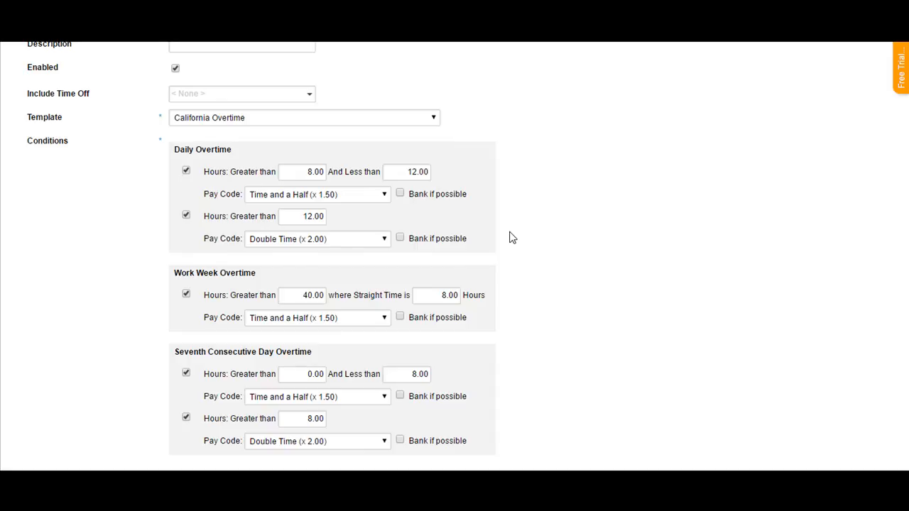
Switch the template to Best-Of Overtime and add an overtime condition to the rule.
left_click(391, 123)
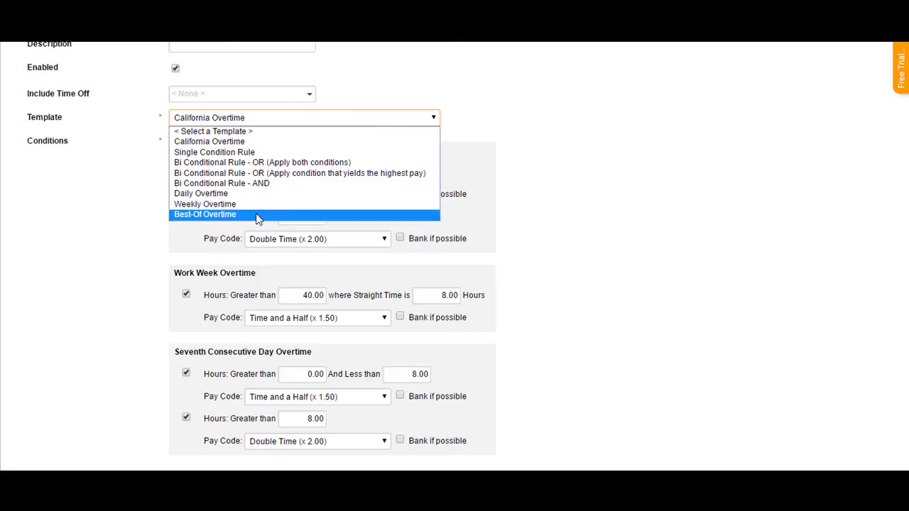
left_click(256, 214)
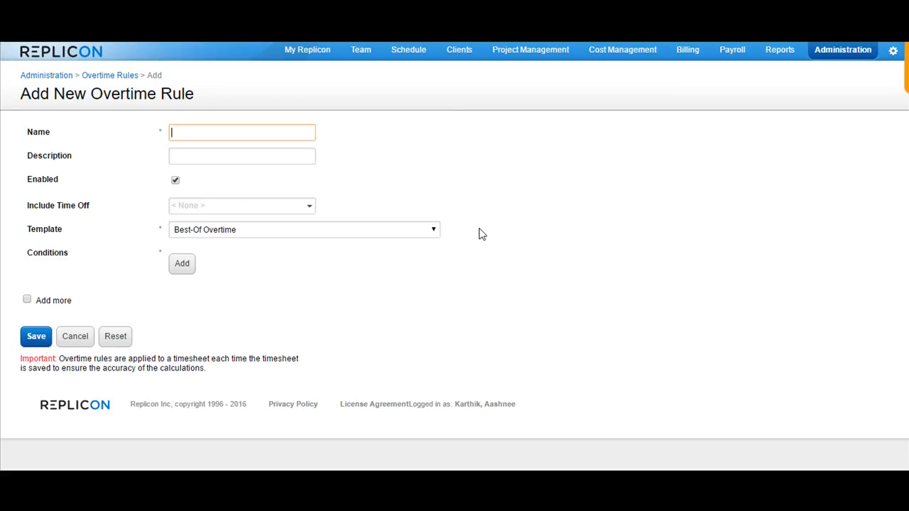
left_click(182, 265)
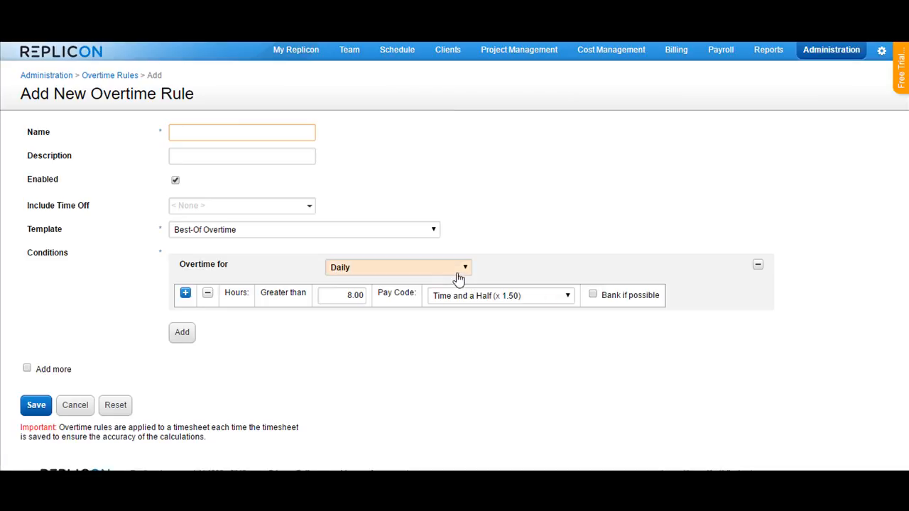
Set the condition's overtime period to Work Week and review the option to include hours worked on holidays.
left_click(459, 278)
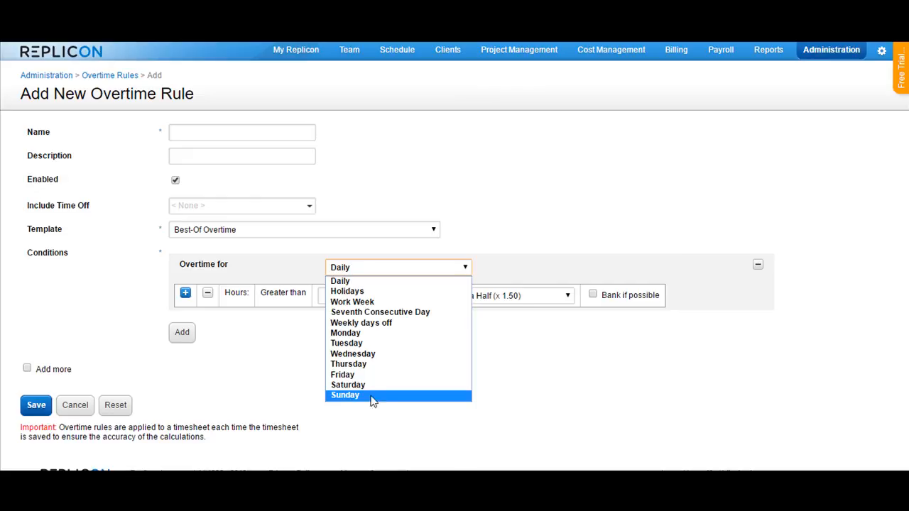
left_click(390, 306)
left_click_drag(497, 292, 623, 292)
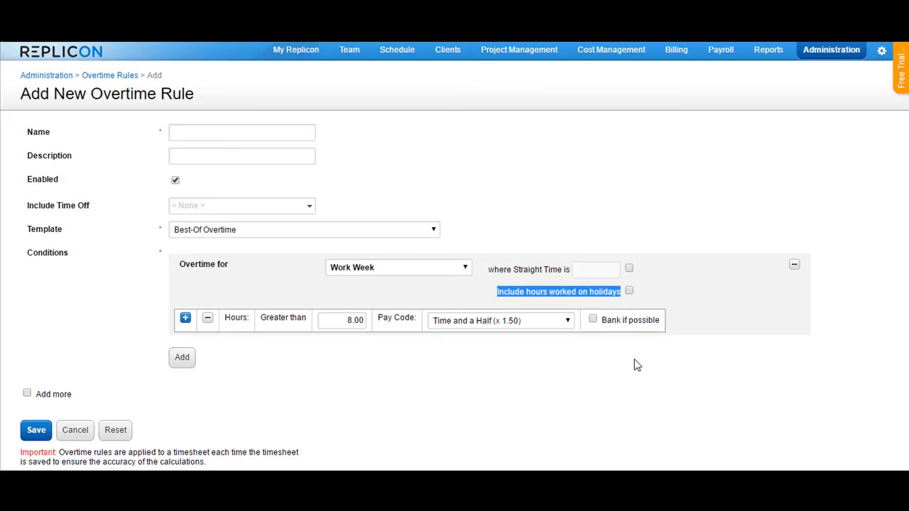
left_click(702, 292)
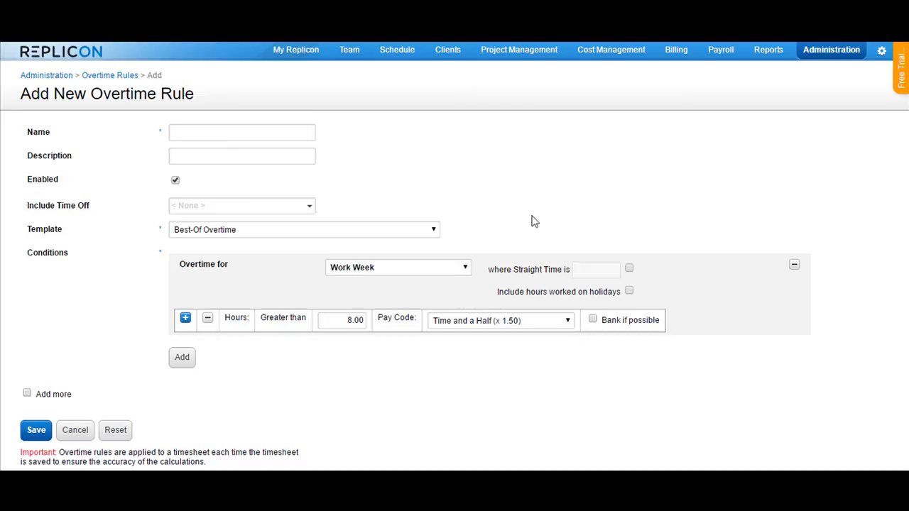
Enable the straight time requirement for the Work Week condition and set it to 8 hours.
left_click(629, 268)
left_click(600, 269)
type("8")
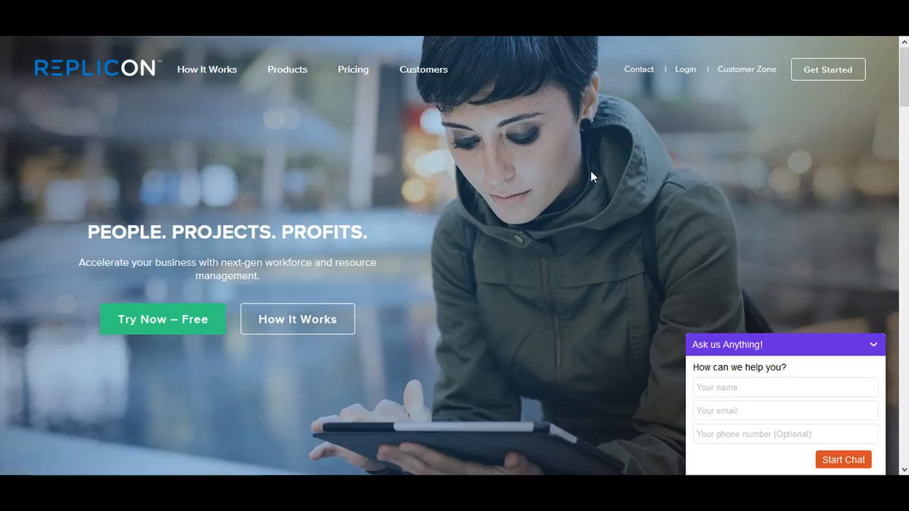
Open the Customer Zone from the Replicon website's home page and go to its Community section.
left_click(753, 73)
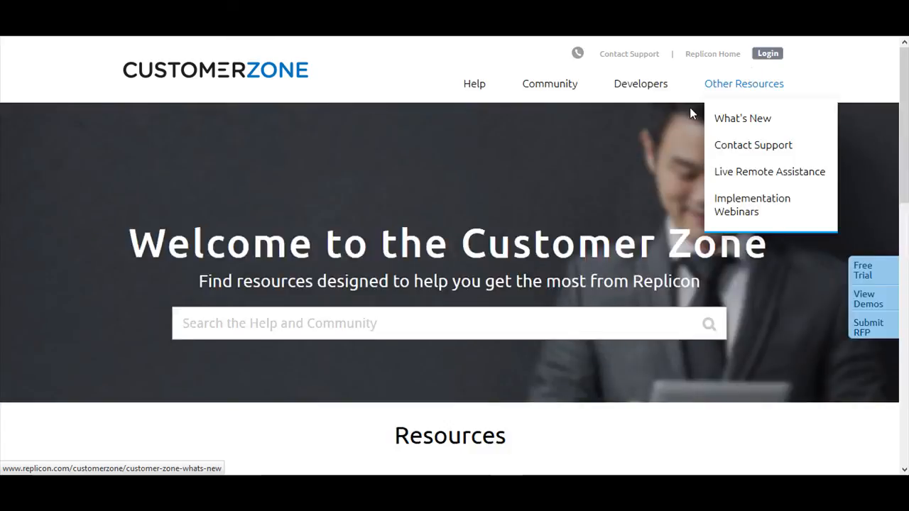
left_click(554, 87)
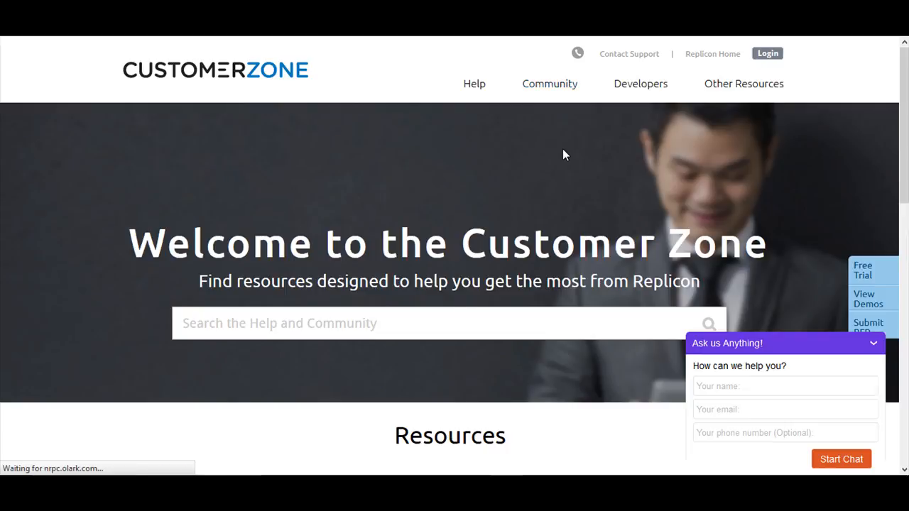